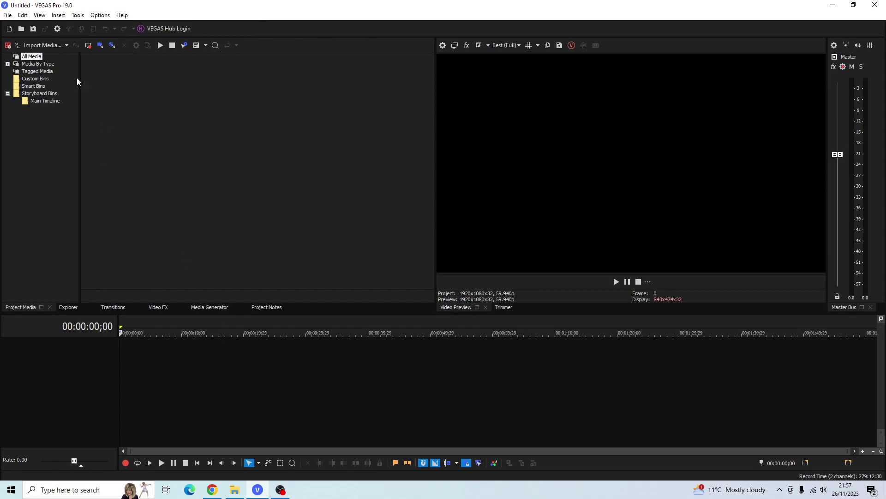
Launch VEGAS Capture from the File menu, then close it again
click(8, 15)
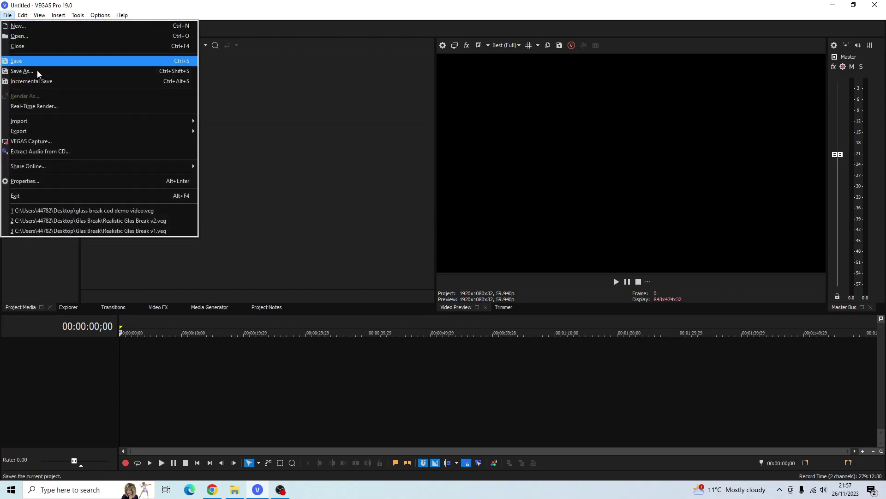
click(52, 138)
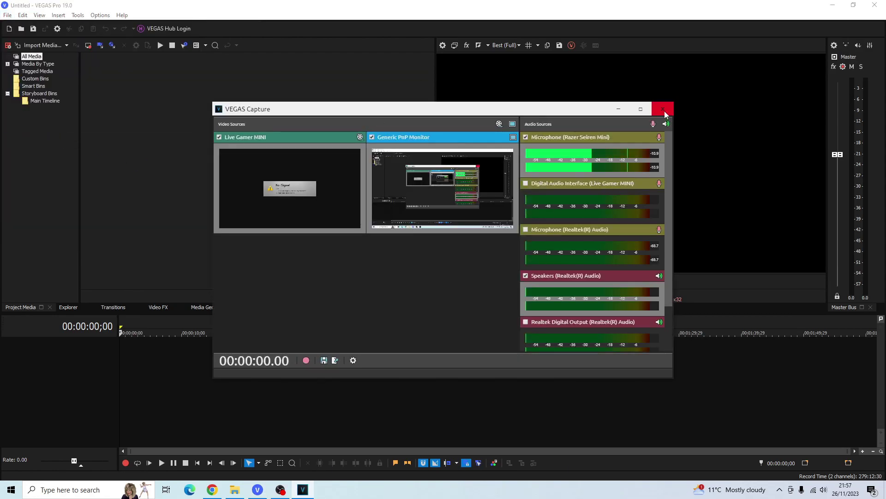
click(663, 110)
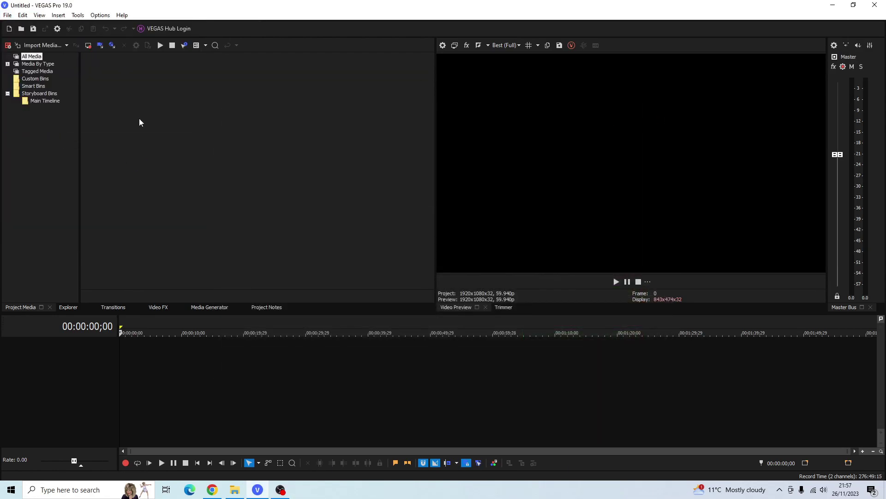
Cancel Import Media and choose Screen Capture from the import dropdown instead
click(51, 49)
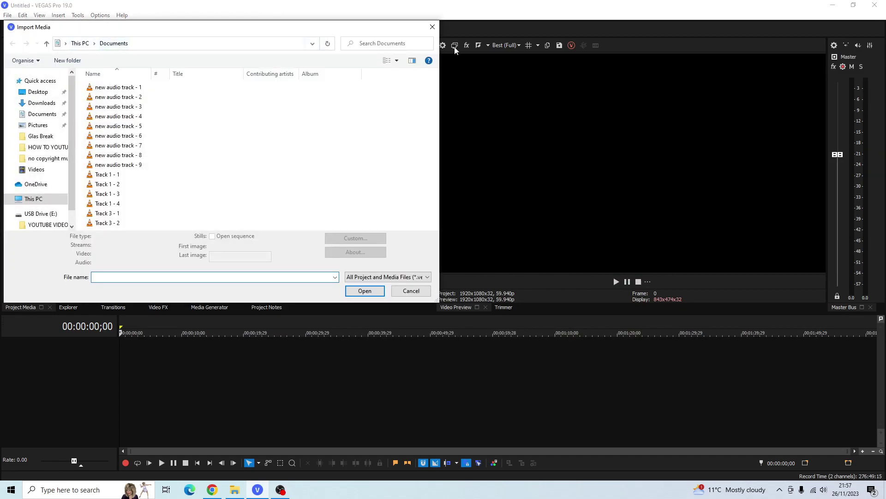
click(433, 27)
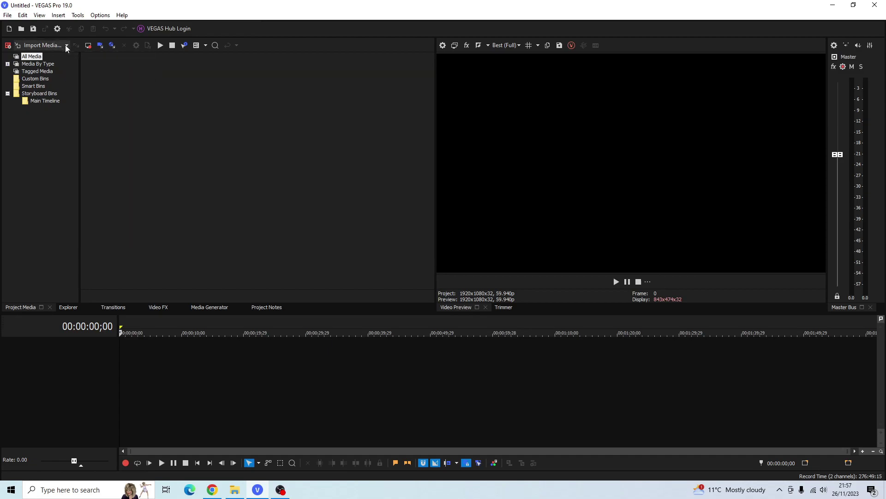
click(66, 45)
click(58, 94)
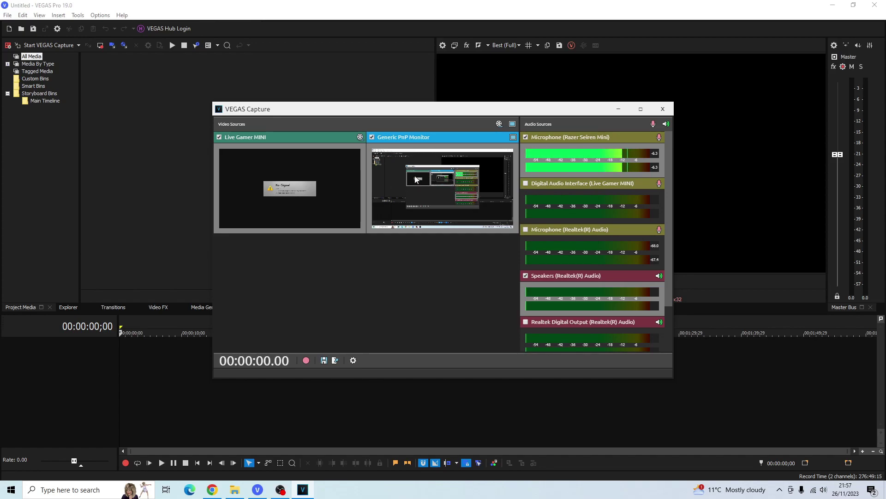
Uncheck the Live Gamer MINI video source so only the Generic PnP Monitor records
click(218, 137)
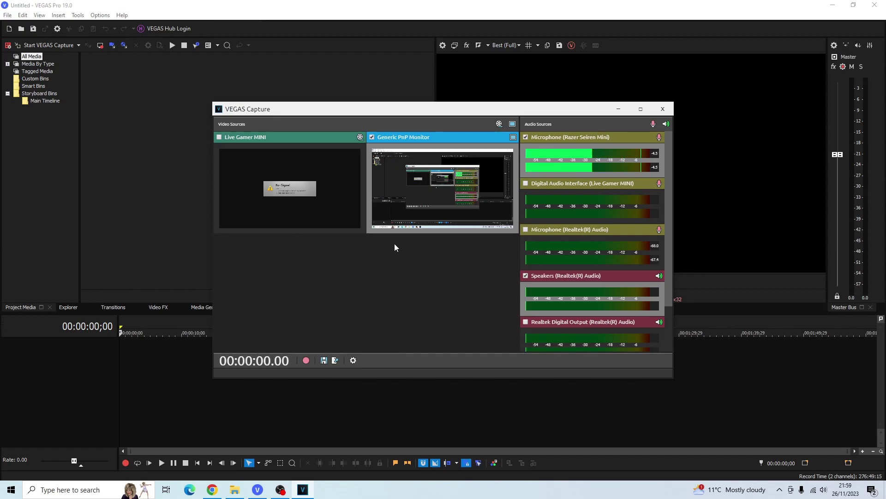
Start the VEGAS Capture screen recording and switch to Chrome on the taskbar
click(307, 361)
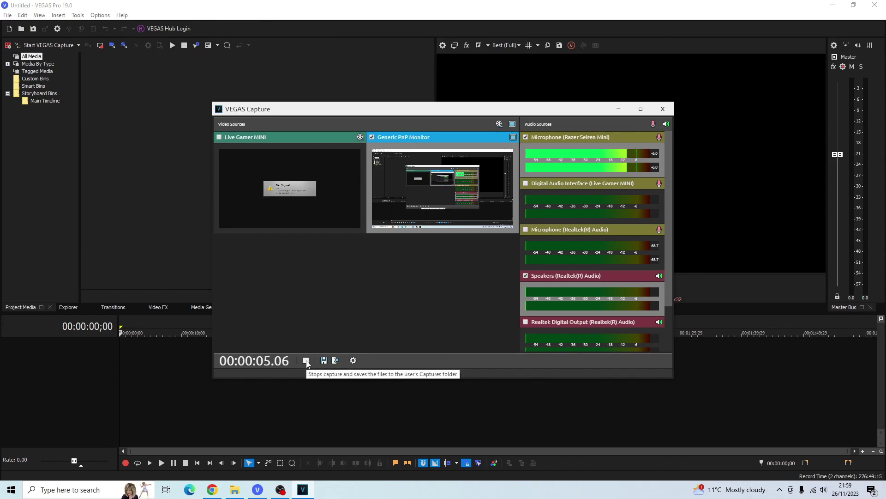
click(219, 487)
Scroll down through the YouTube home feed, then return to VEGAS Pro via the taskbar
scroll(460, 269, down, 10)
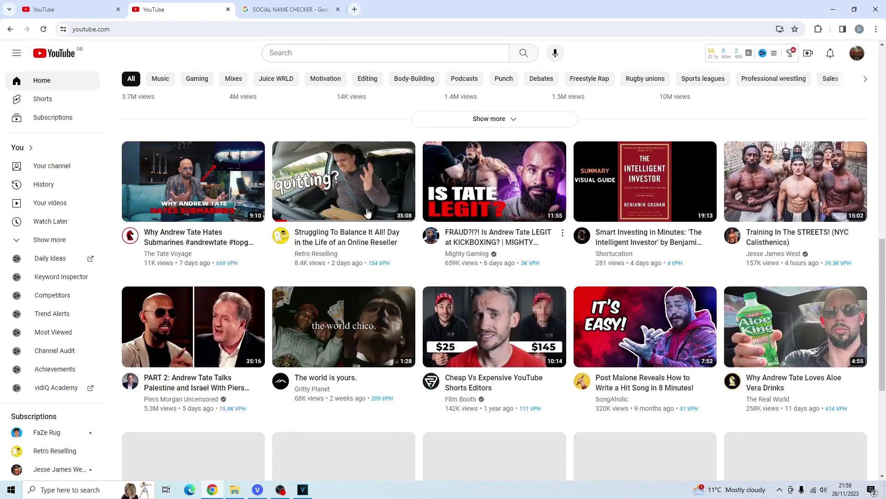
scroll(368, 212, down, 5)
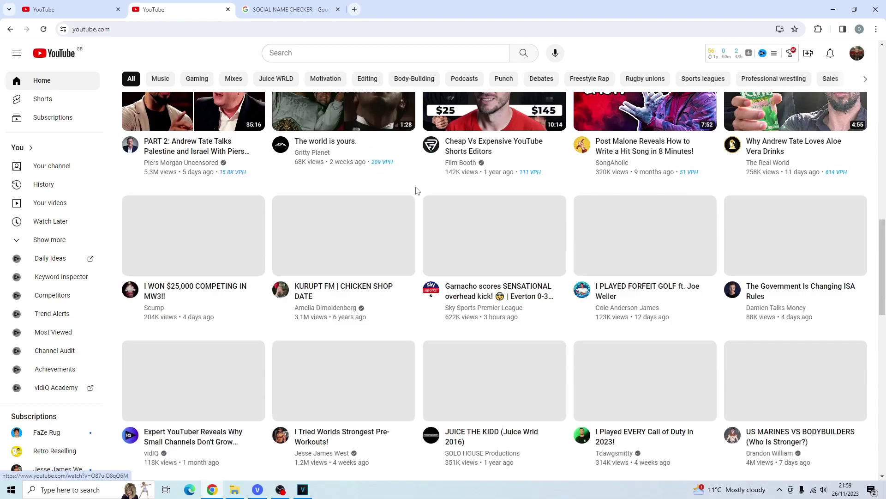
scroll(416, 191, down, 5)
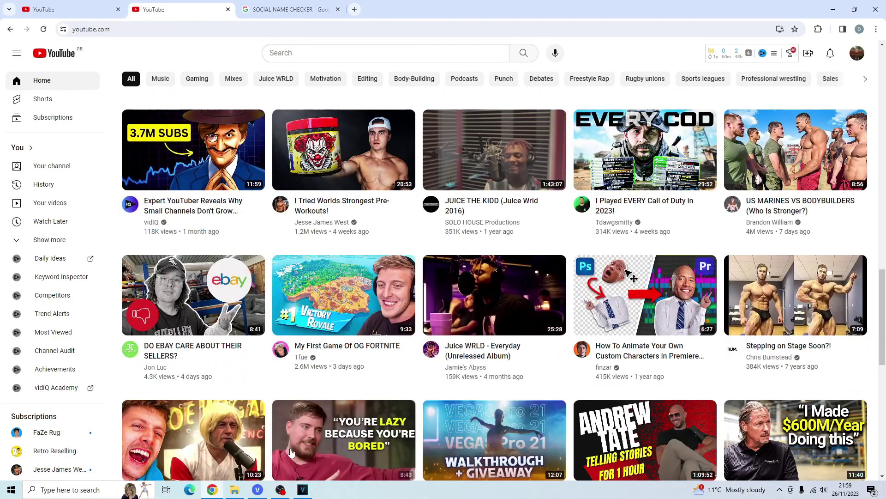
mouse_move(285, 432)
scroll(285, 431, down, 1)
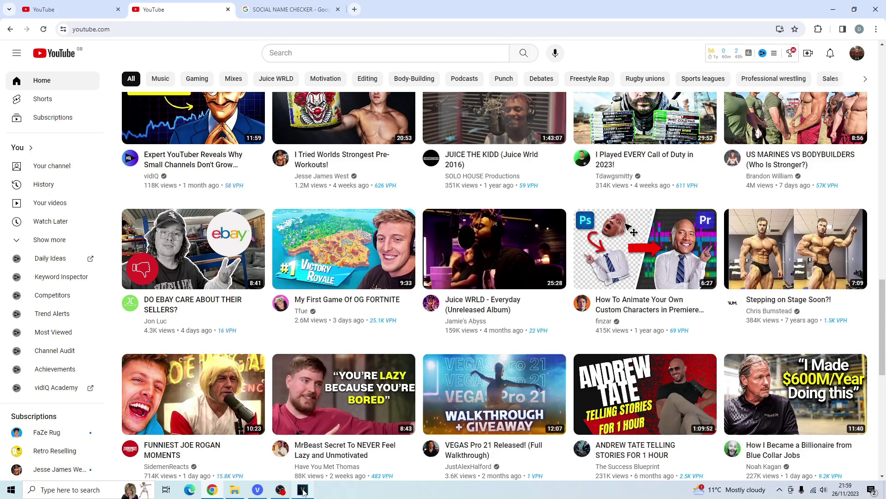
mouse_move(304, 494)
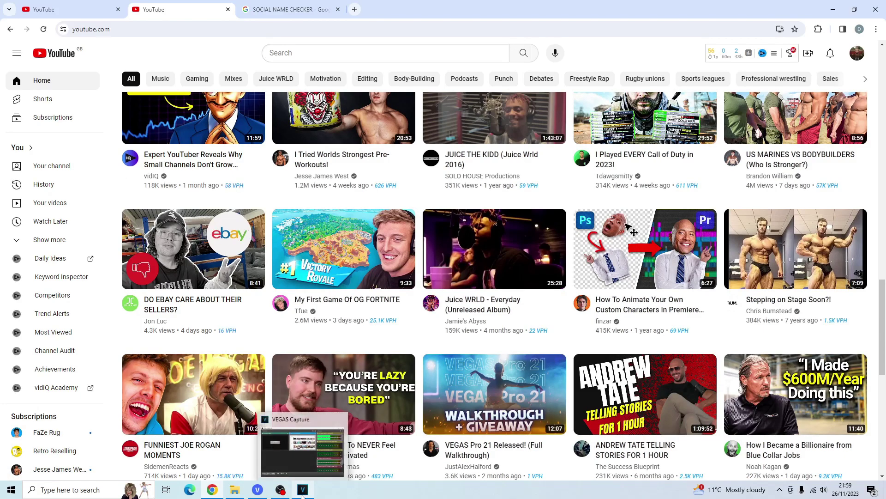
click(263, 493)
Stop the recording, save it to the Desktop as DEMO AGAIN, and add it to the project
click(279, 489)
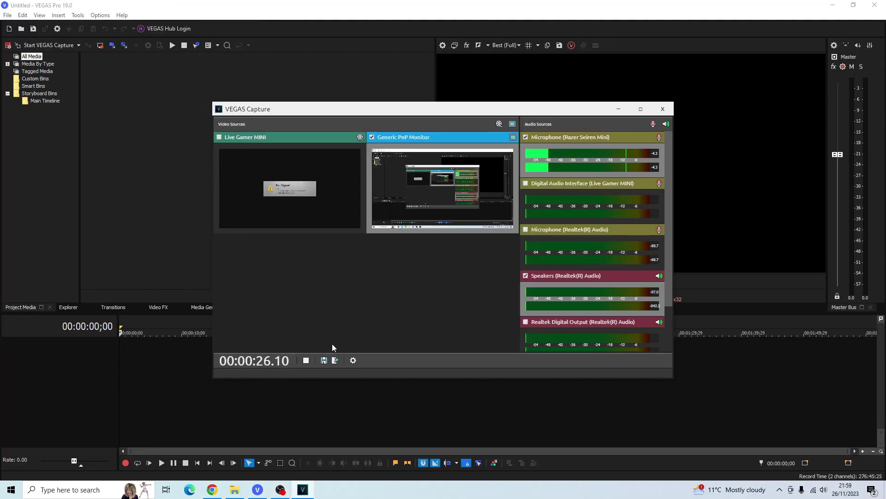
click(306, 360)
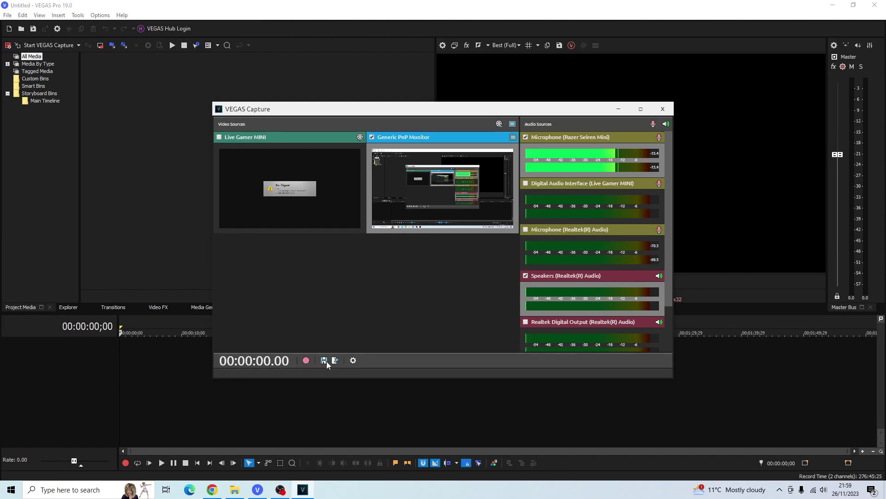
click(325, 361)
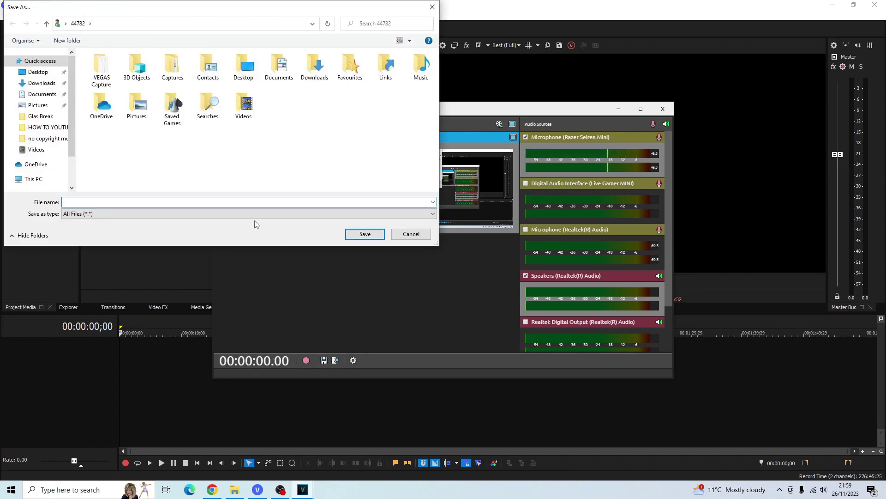
click(38, 72)
click(113, 202)
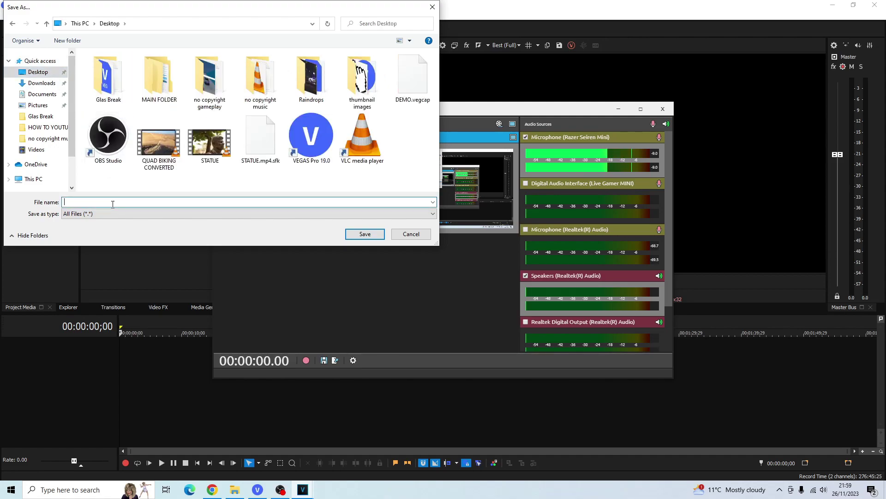
text(DE)
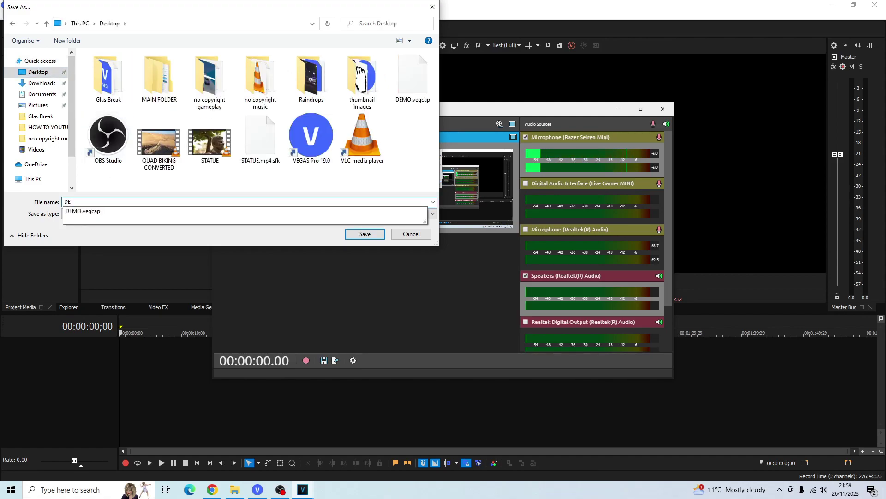
text(MO AGAIN)
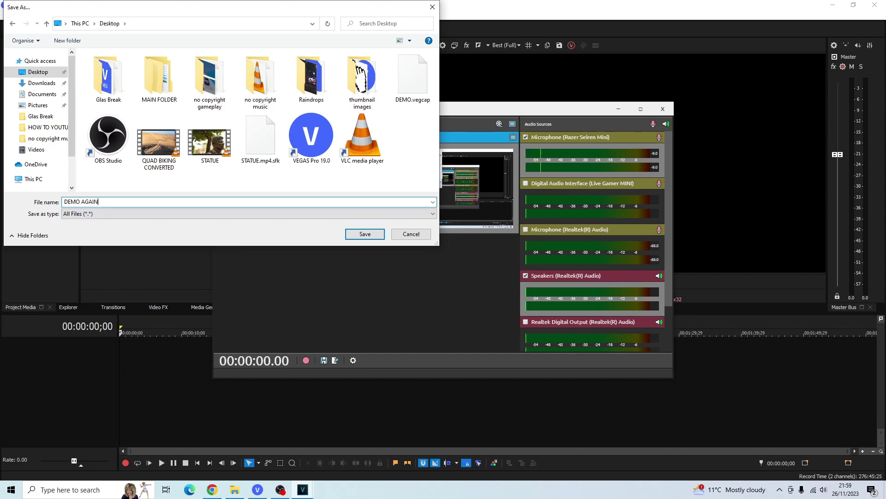
key(Return)
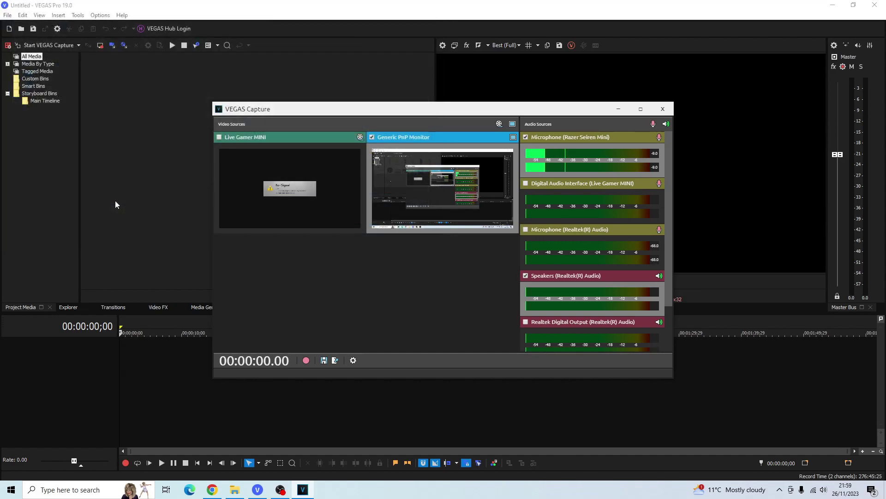
click(335, 361)
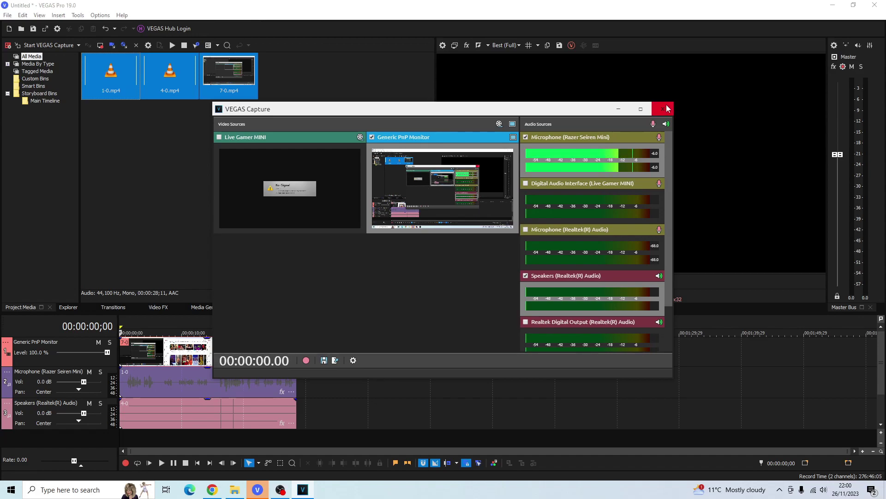
Close VEGAS Capture and preview the clip at about 10, 15, 18 seconds, near the end, and 17;03
click(664, 109)
click(139, 360)
click(157, 361)
click(185, 363)
click(214, 364)
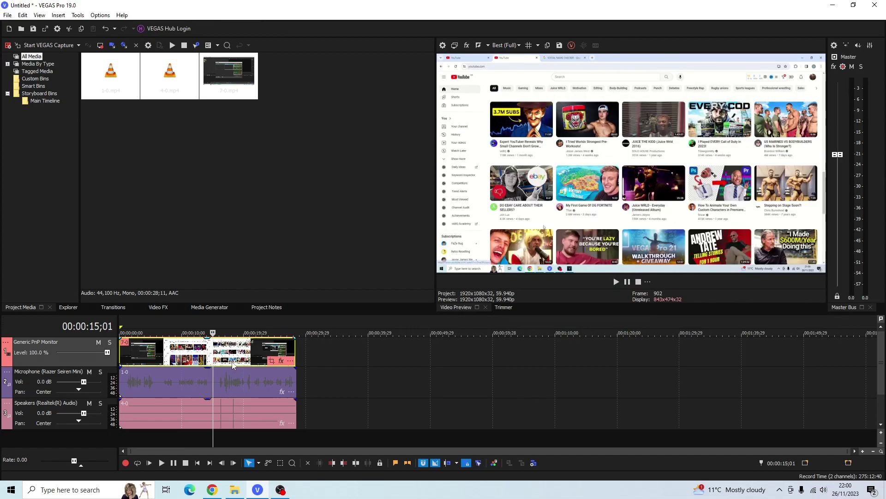
click(232, 364)
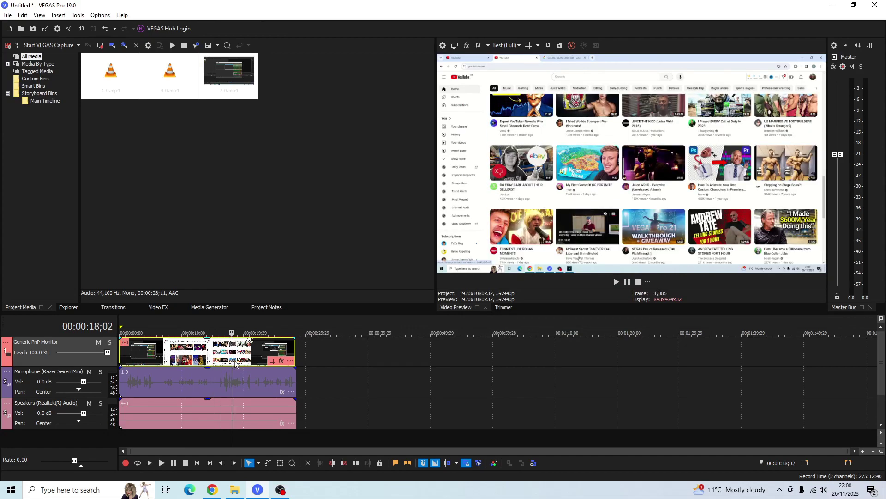
click(269, 356)
click(225, 360)
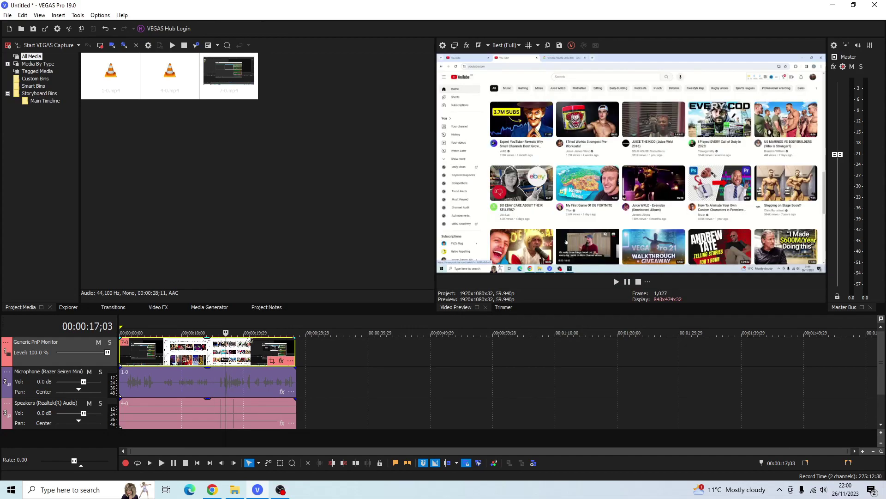